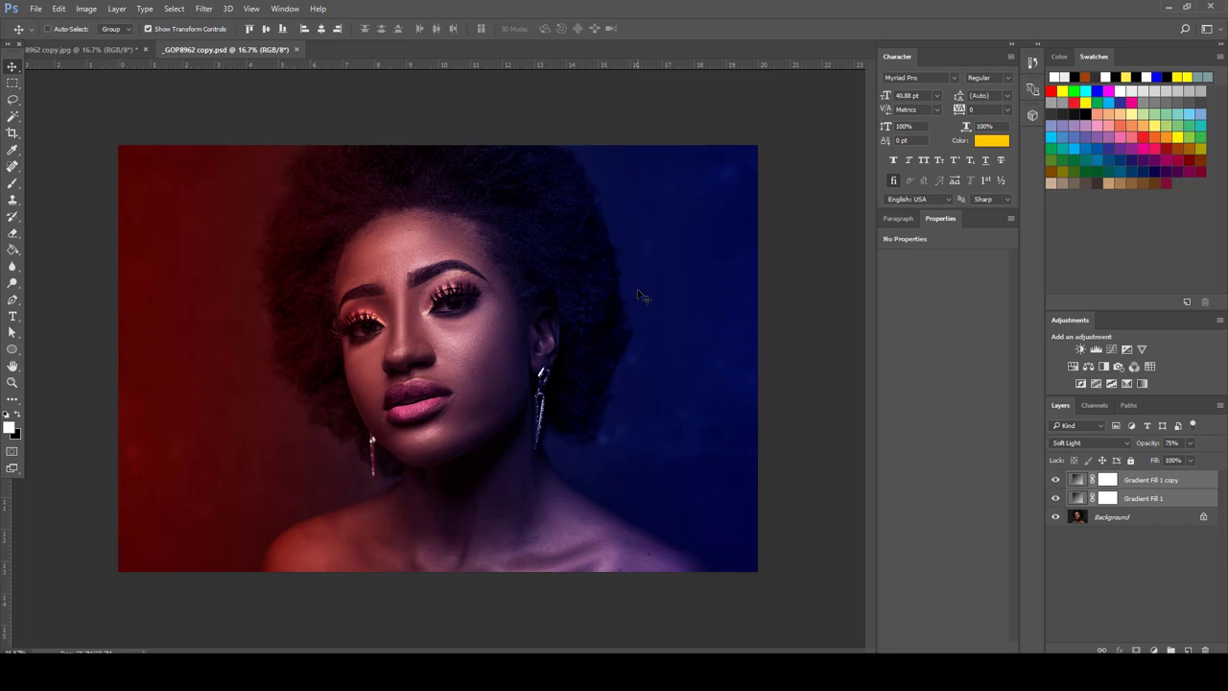
- In the portrait JPG document, add a gradient fill layer using the Foreground to Transparent gradient at a 0° angle
key("ctrl+Tab")
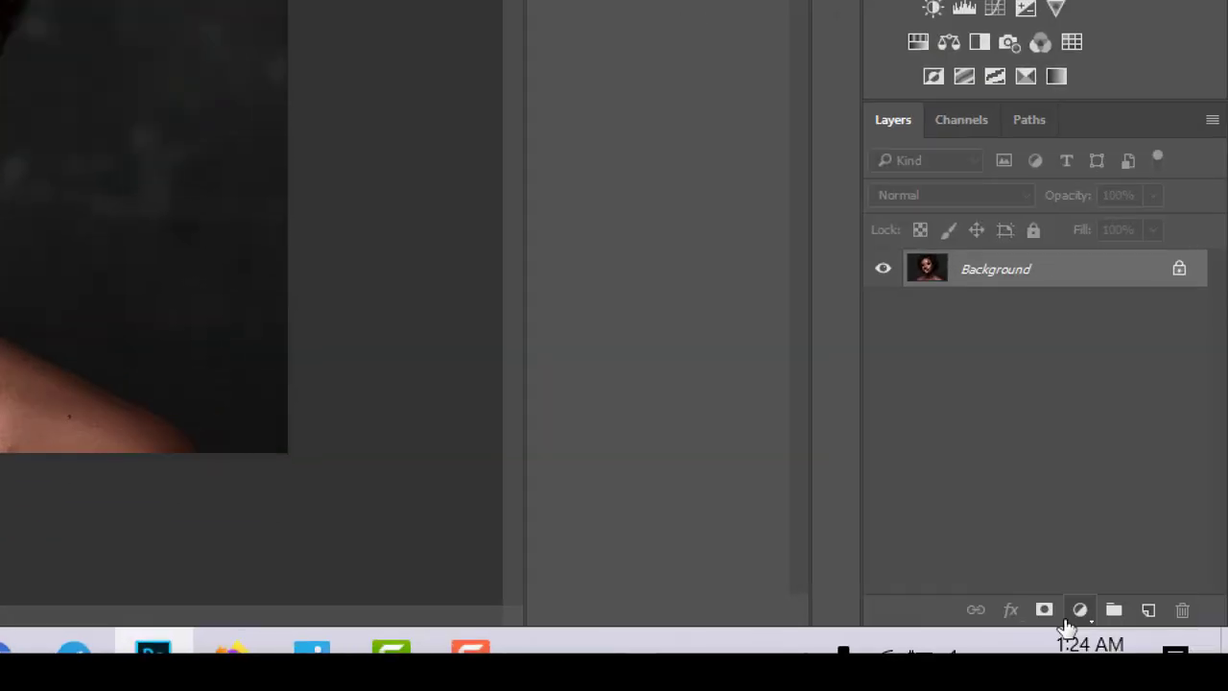
left_click(1079, 610)
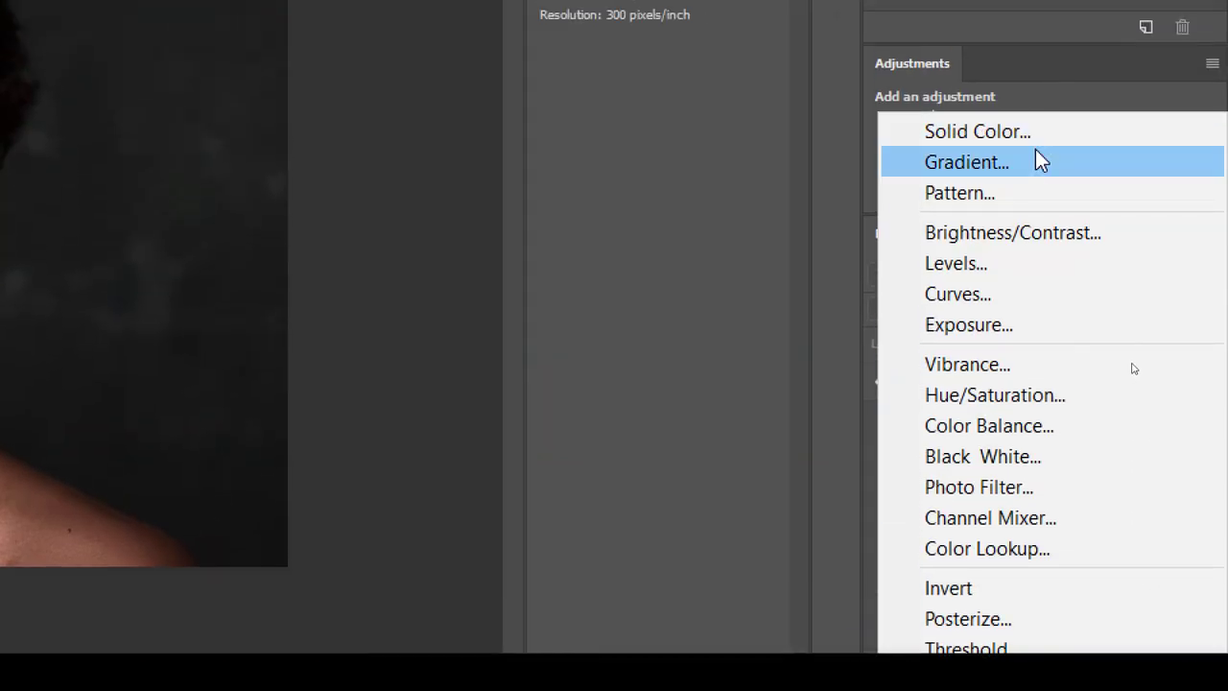
left_click(1036, 152)
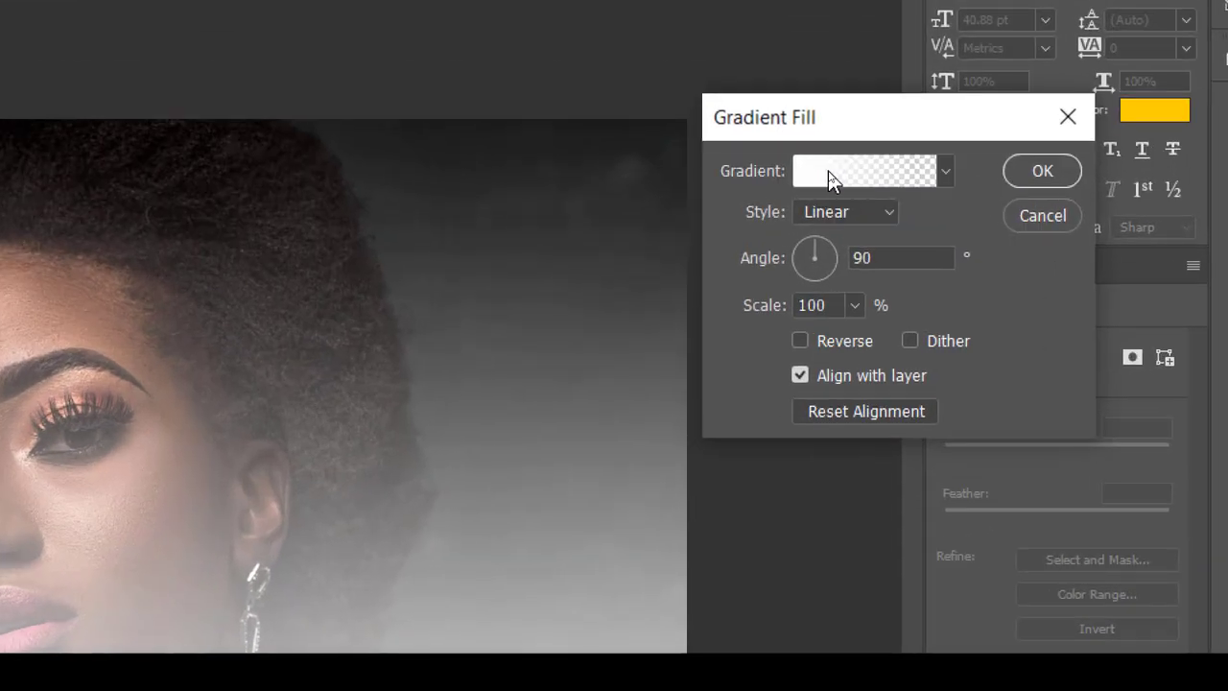
left_click(829, 174)
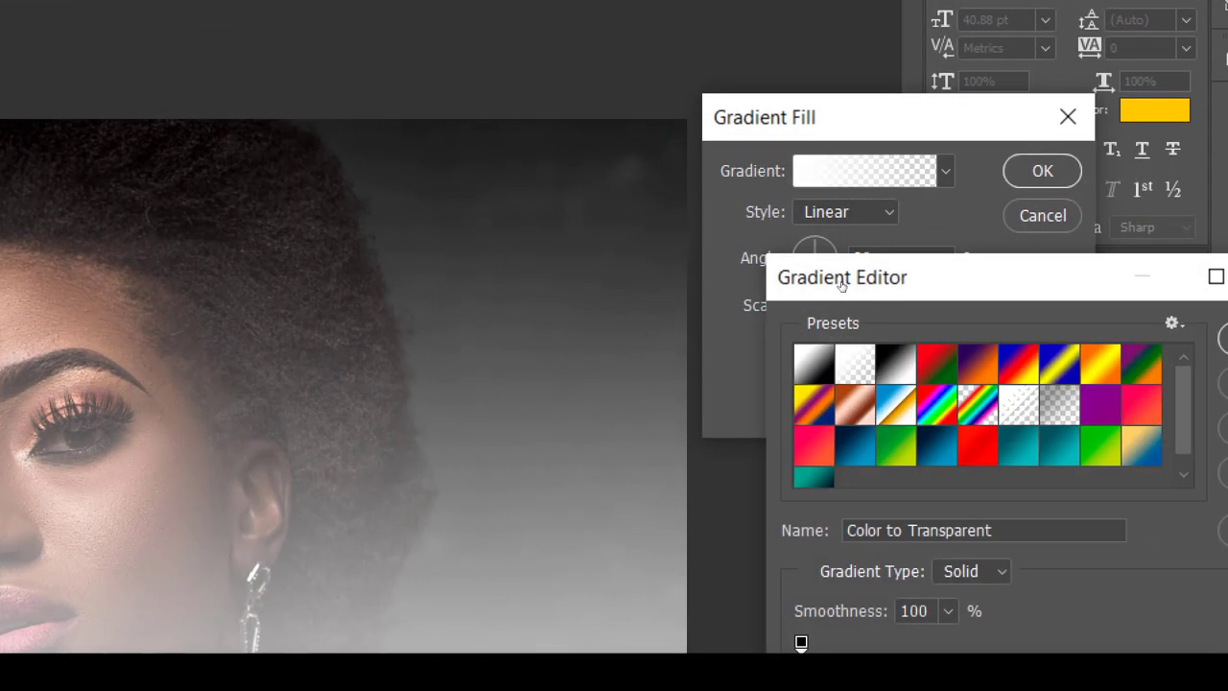
left_click(854, 380)
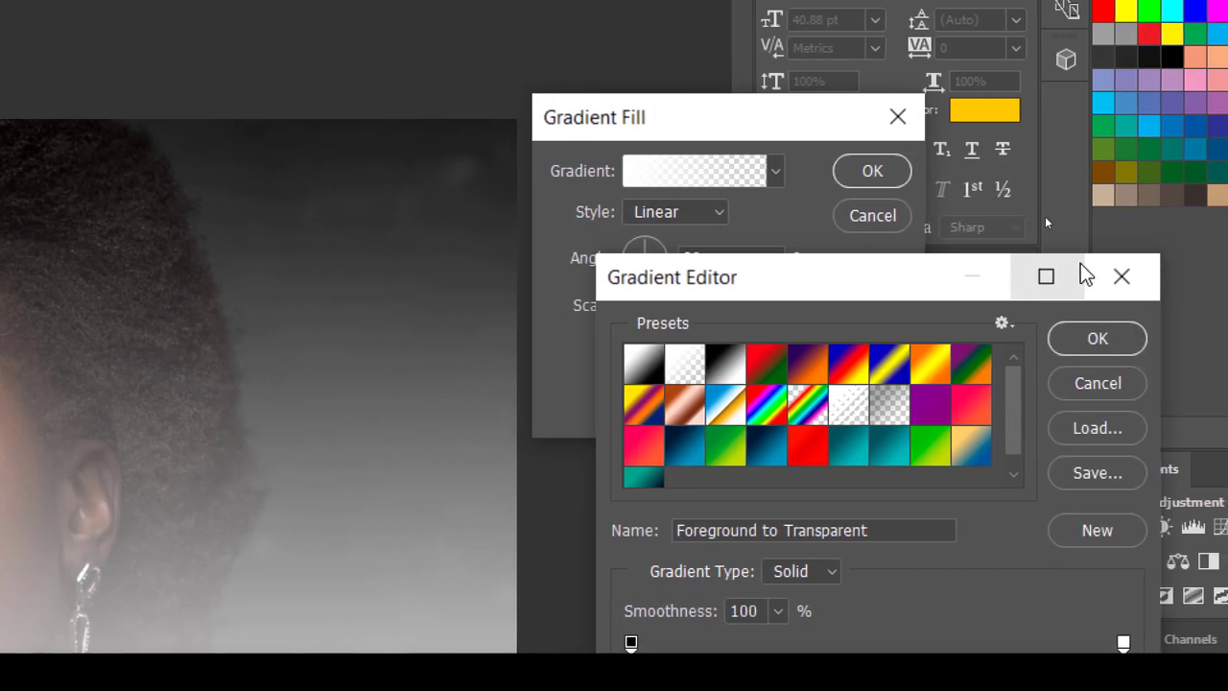
left_click(1085, 276)
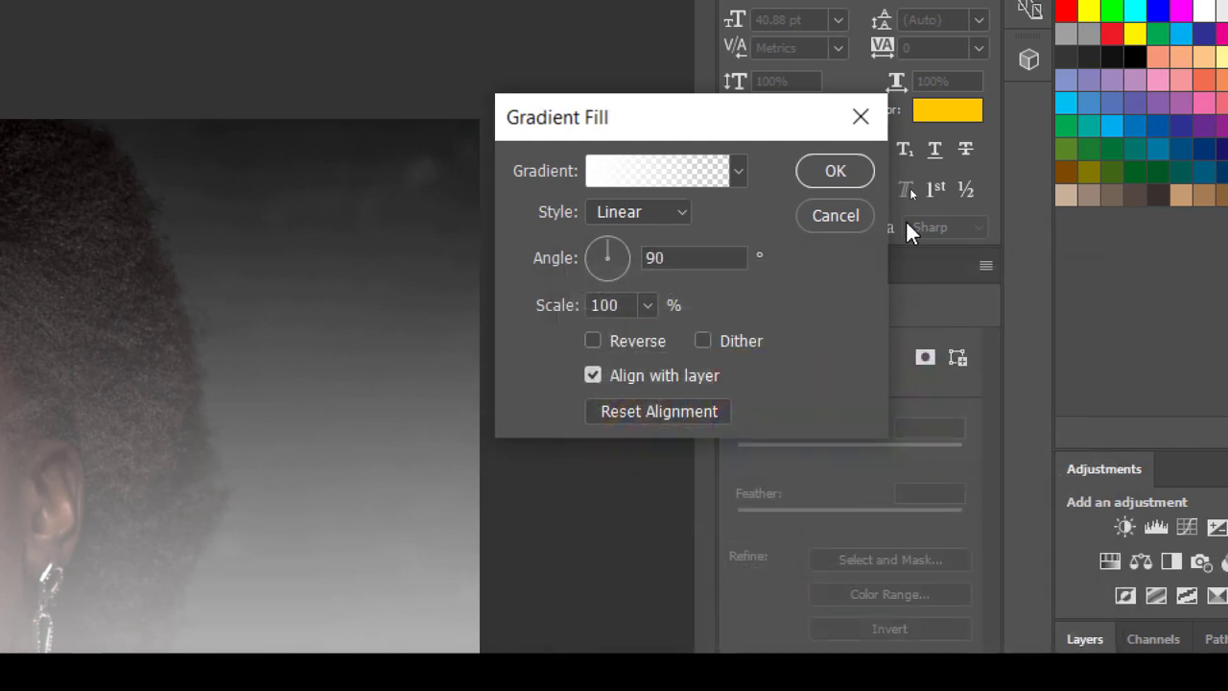
double_click(662, 261)
type("0")
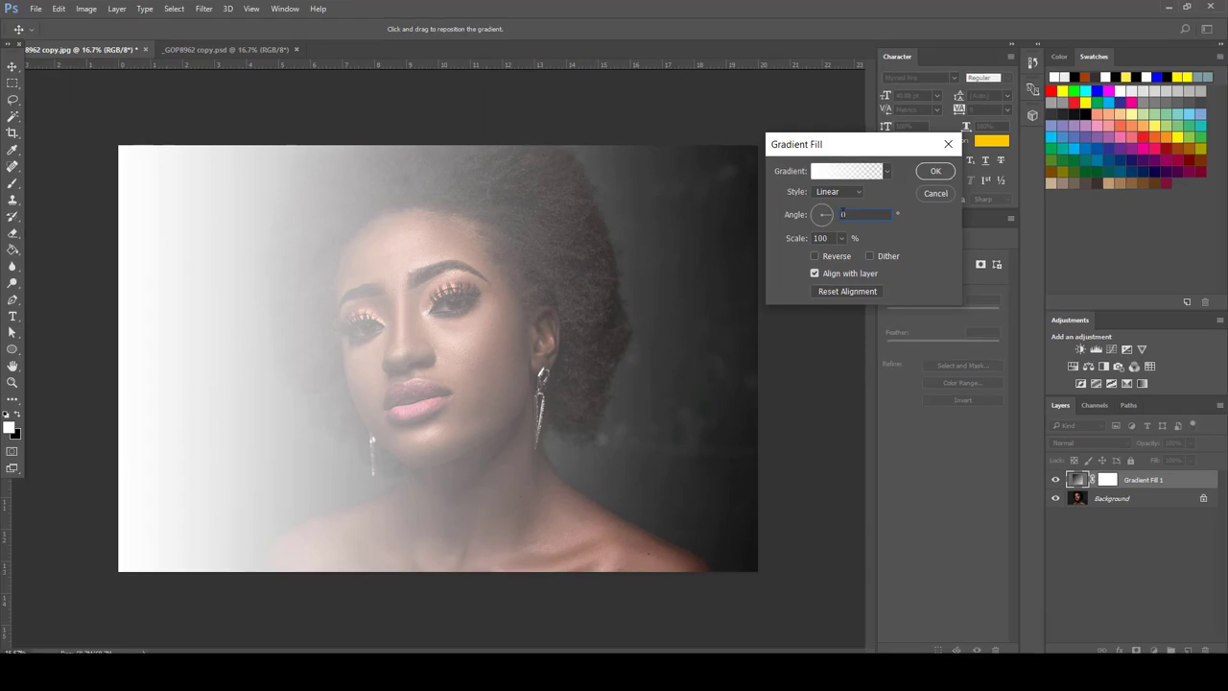
- Set the gradient's starting colour stop to red, ff0000
left_click(833, 173)
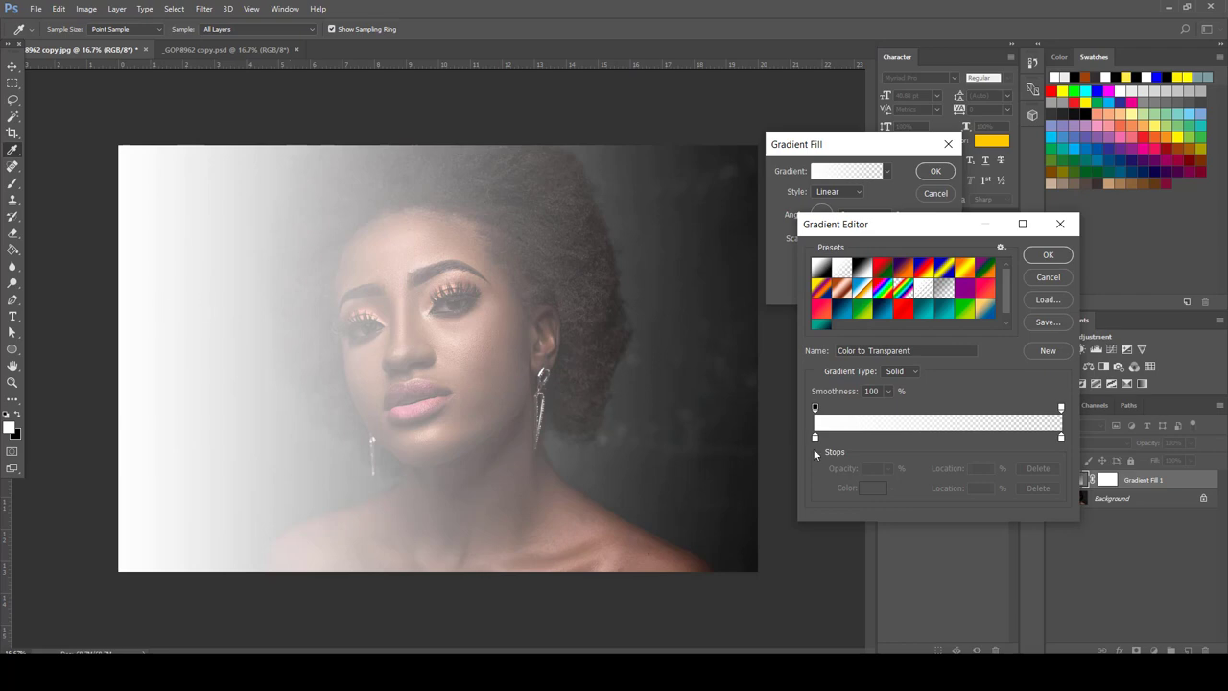
left_click(815, 437)
left_click(872, 488)
type("ff0000")
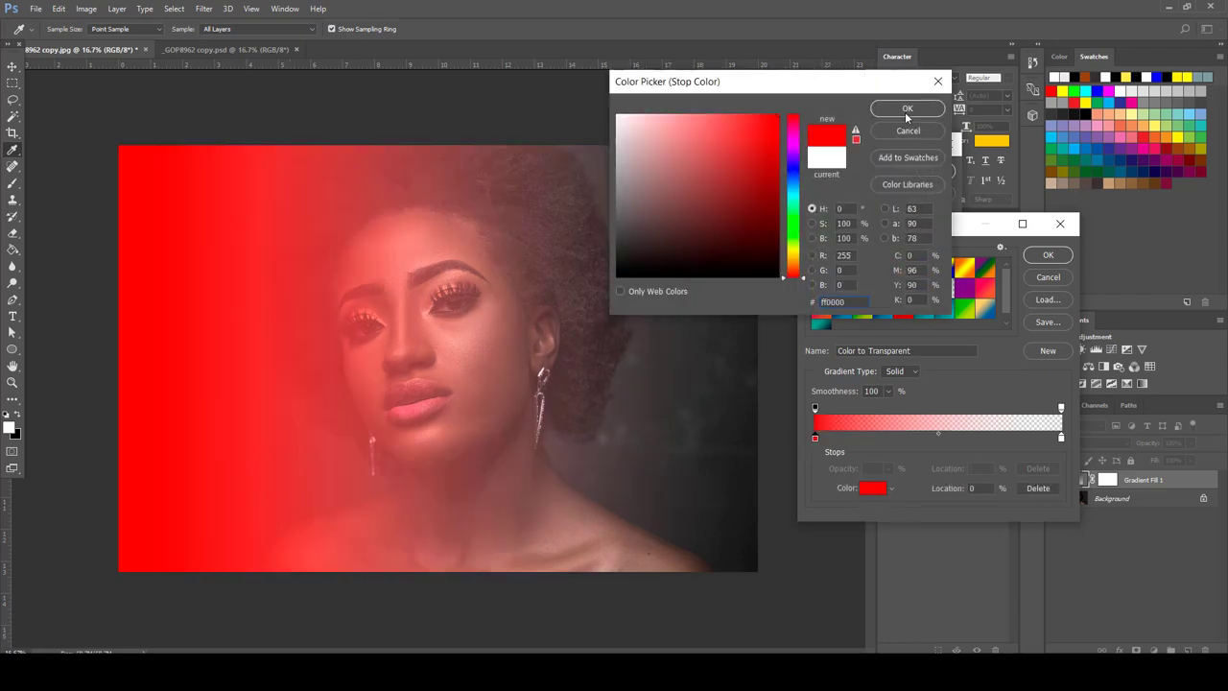
left_click(907, 109)
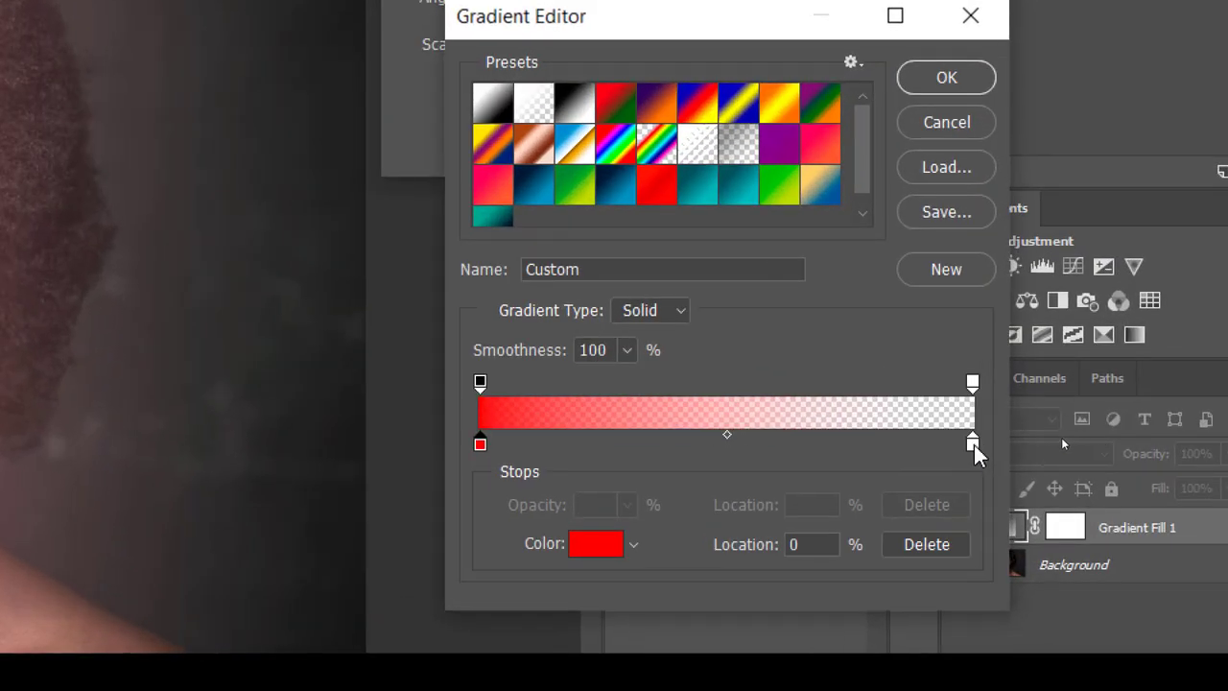
- Remove the gradient's white end colour stop, move the 0% opacity stop to location 54%, and apply the gradient fill
left_click_drag(975, 454, 973, 487)
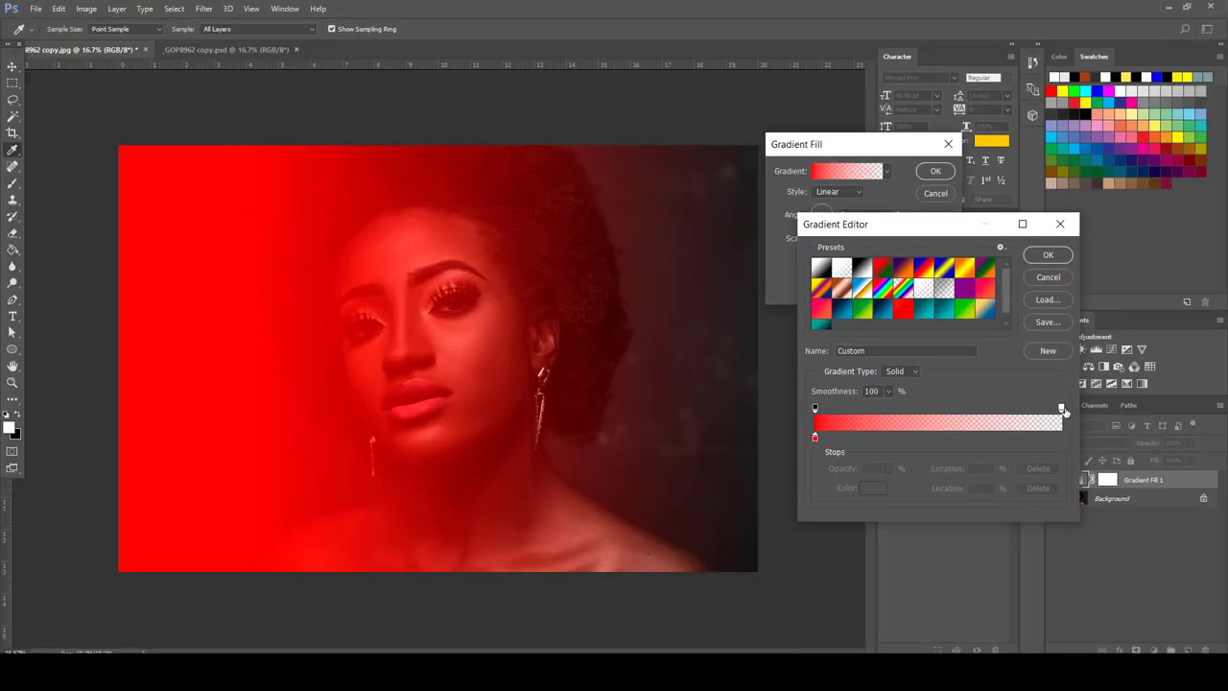
left_click_drag(1064, 411, 950, 410)
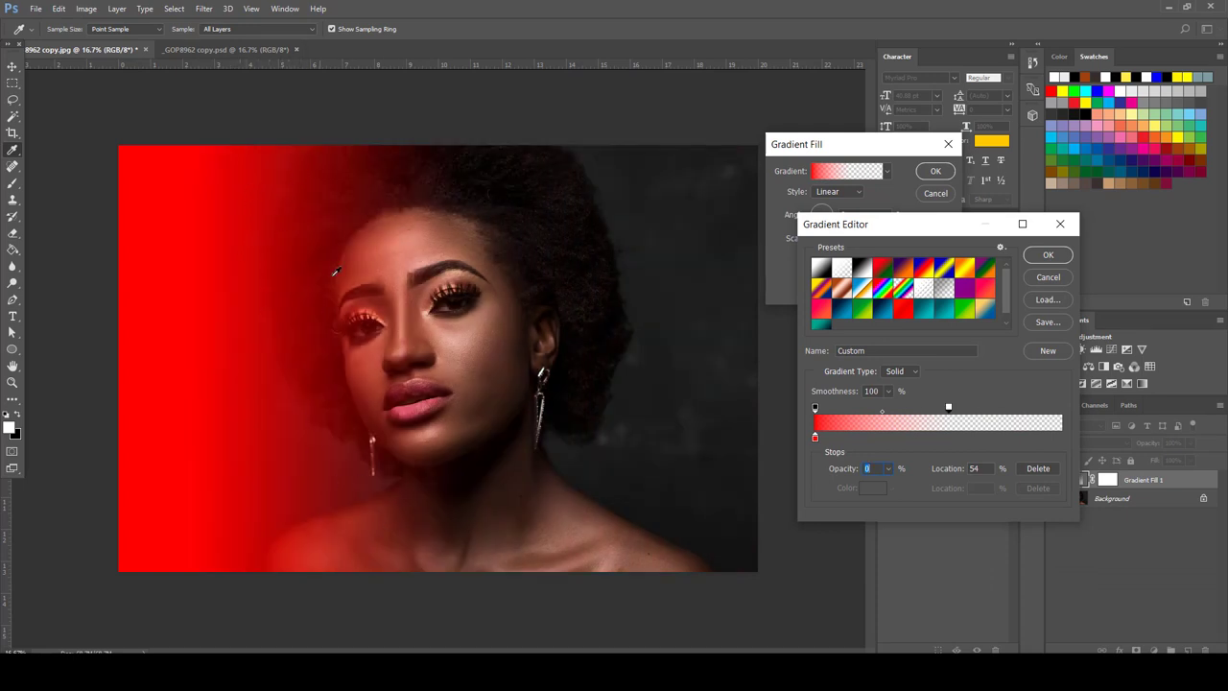
left_click(1048, 256)
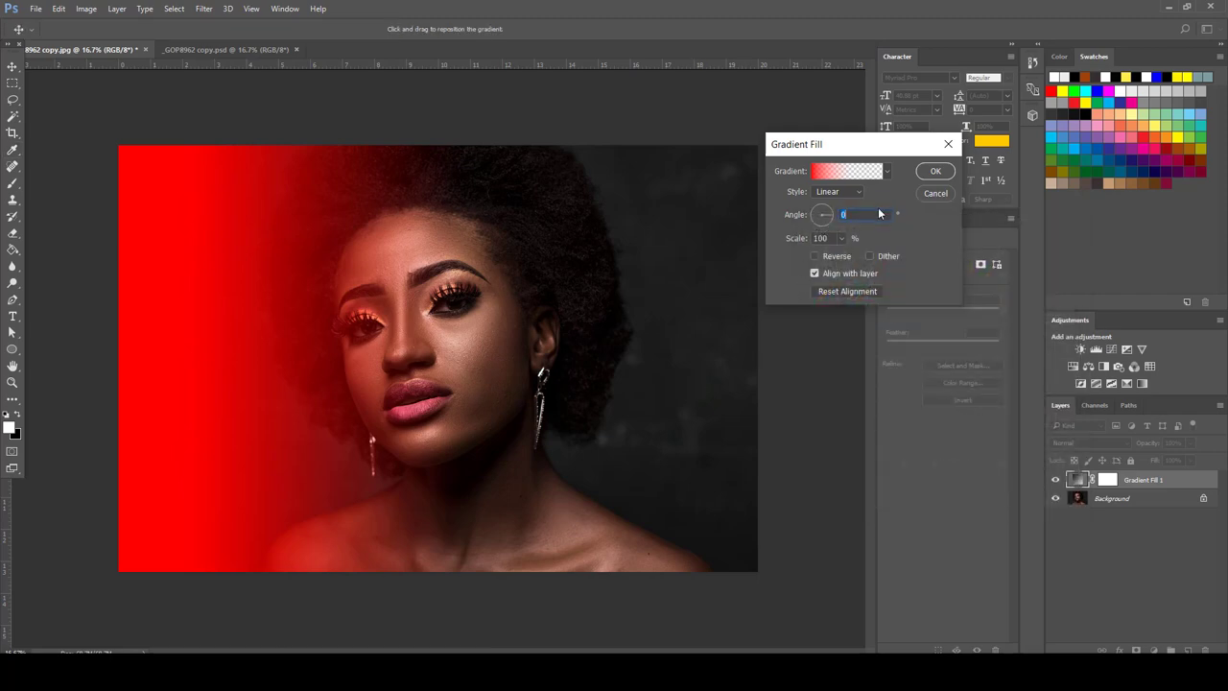
left_click(936, 173)
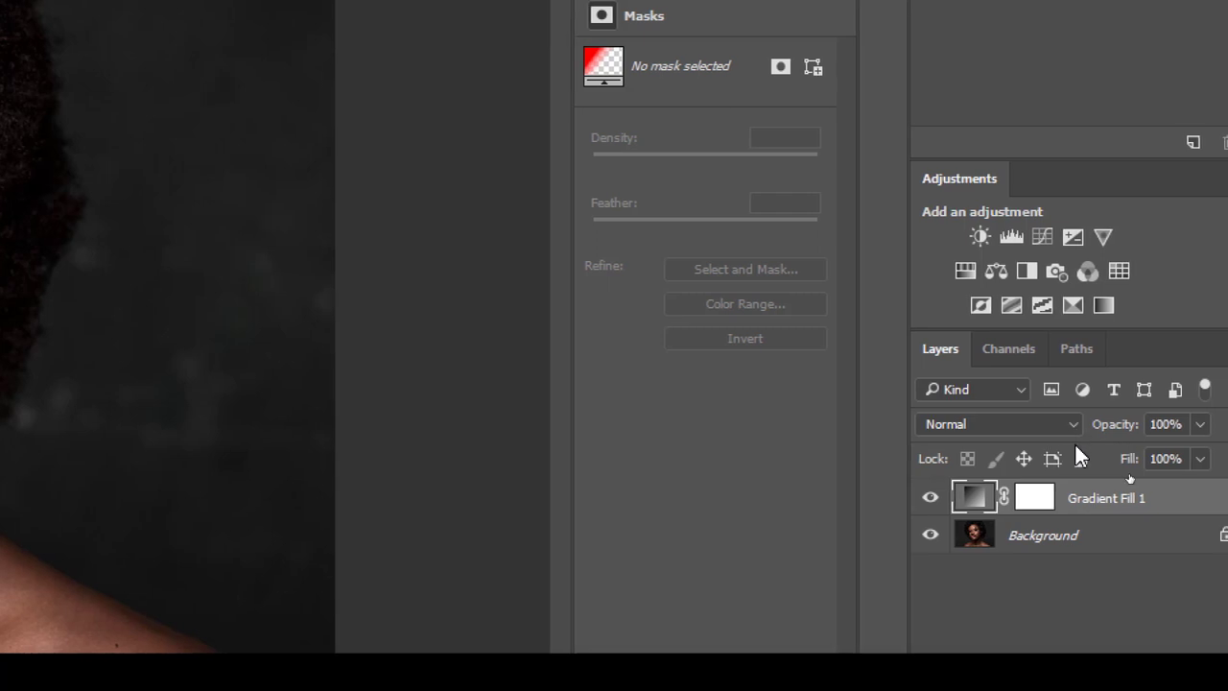
- Set the red gradient fill layer's blend mode to Soft Light and deselect the layer
left_click(1050, 425)
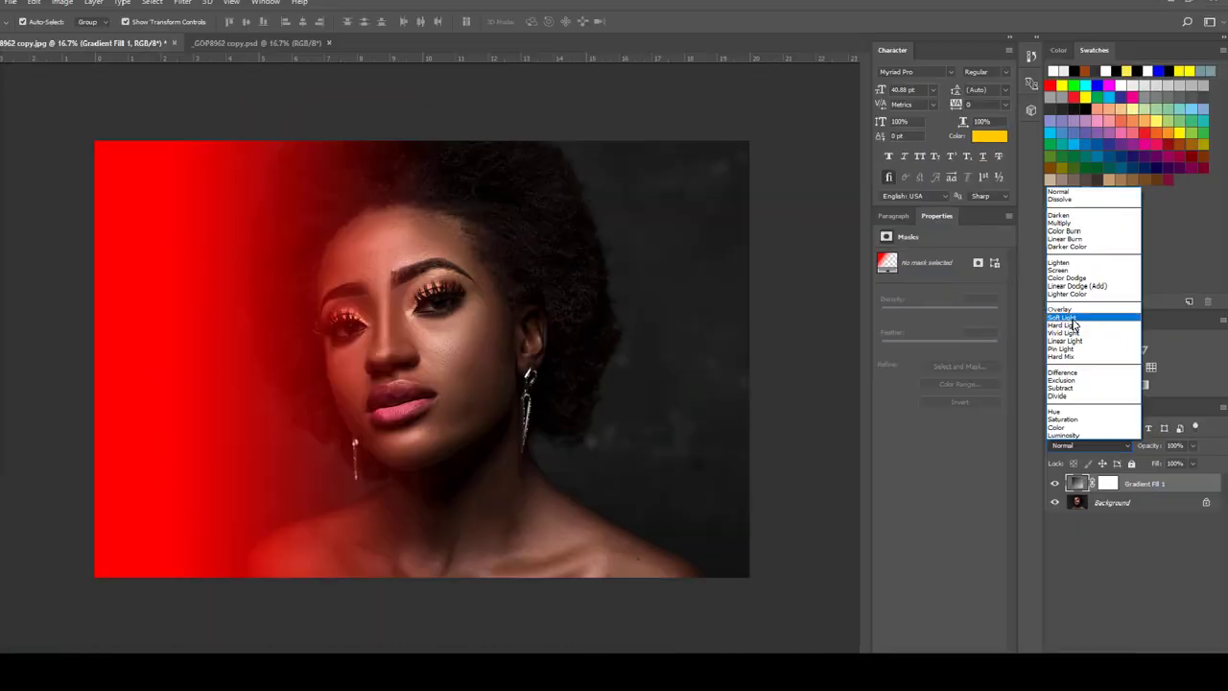
left_click(951, 320)
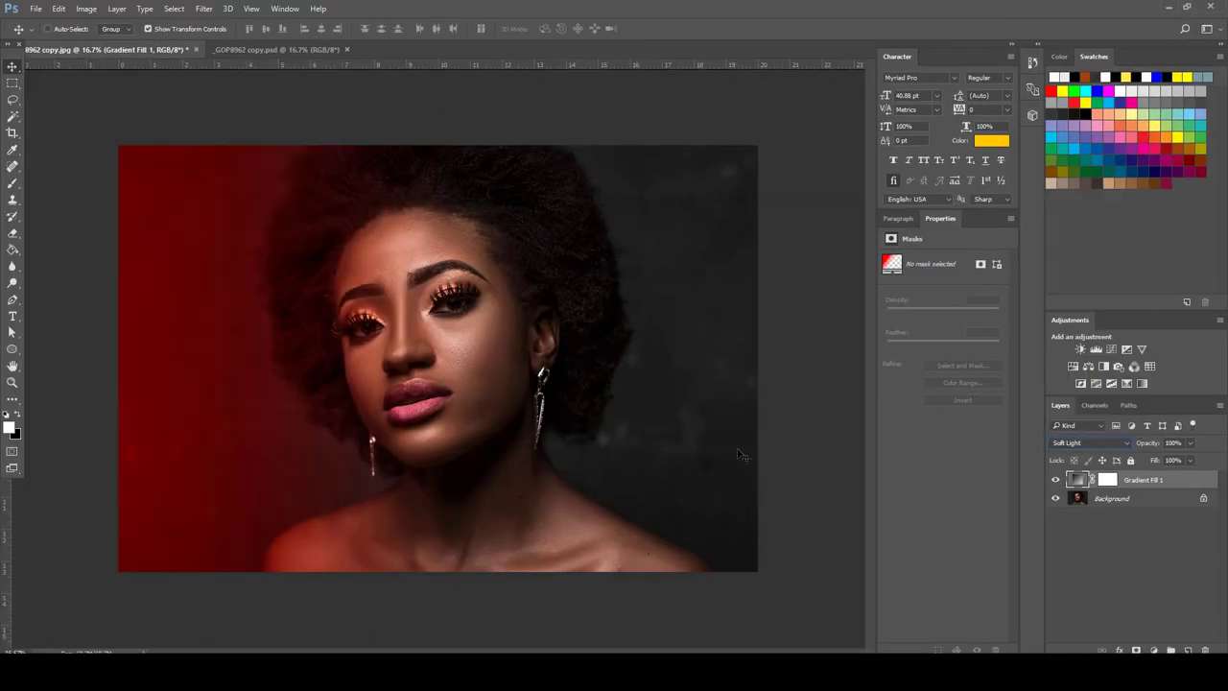
left_click(1100, 550)
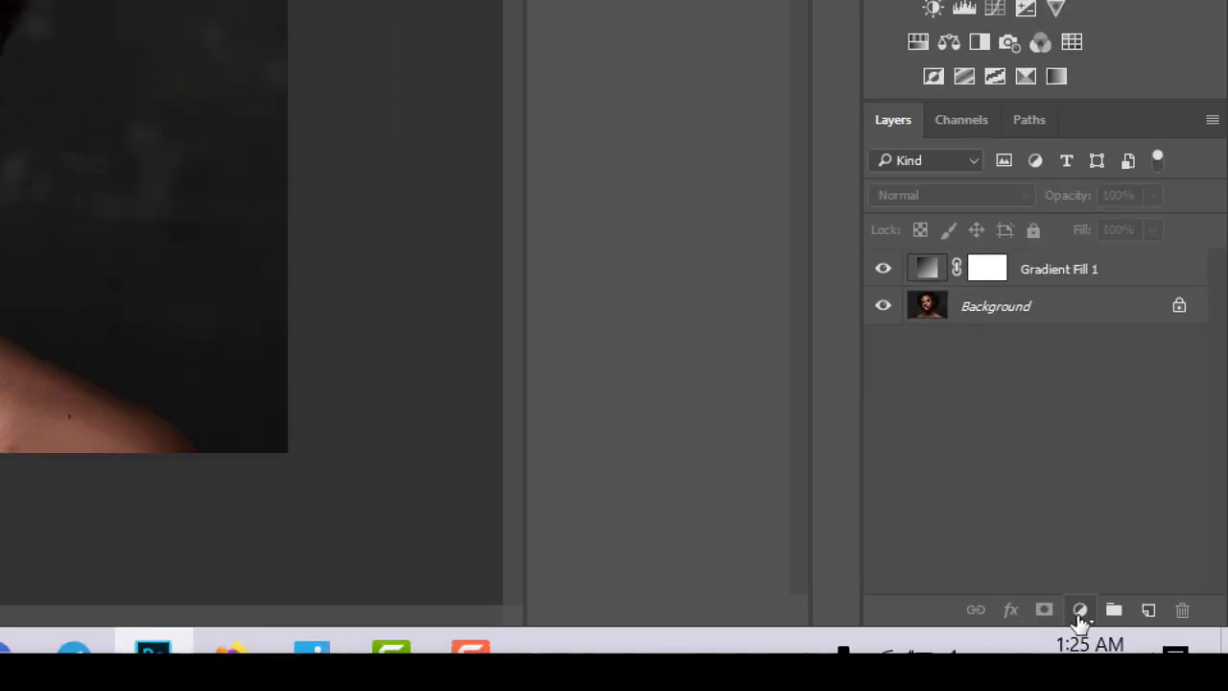
- Add a second gradient fill layer with its starting colour stop set to blue 0c19ca and its angle set to 180°
left_click(1080, 611)
left_click(959, 48)
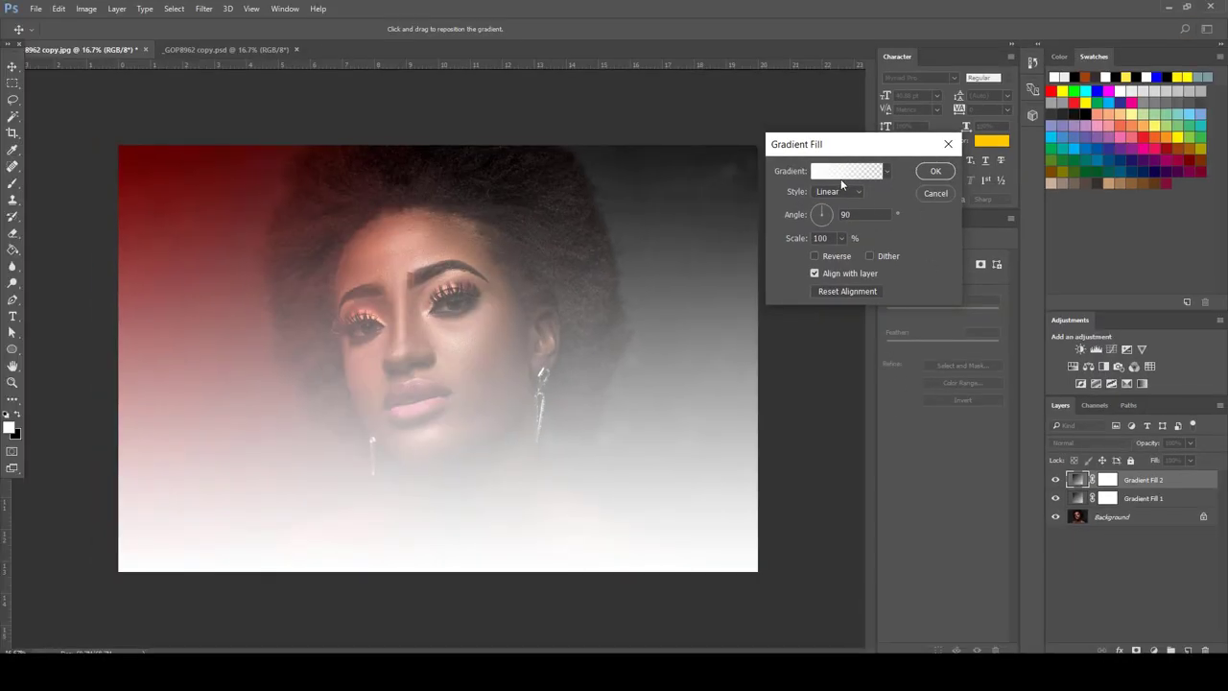
left_click(842, 182)
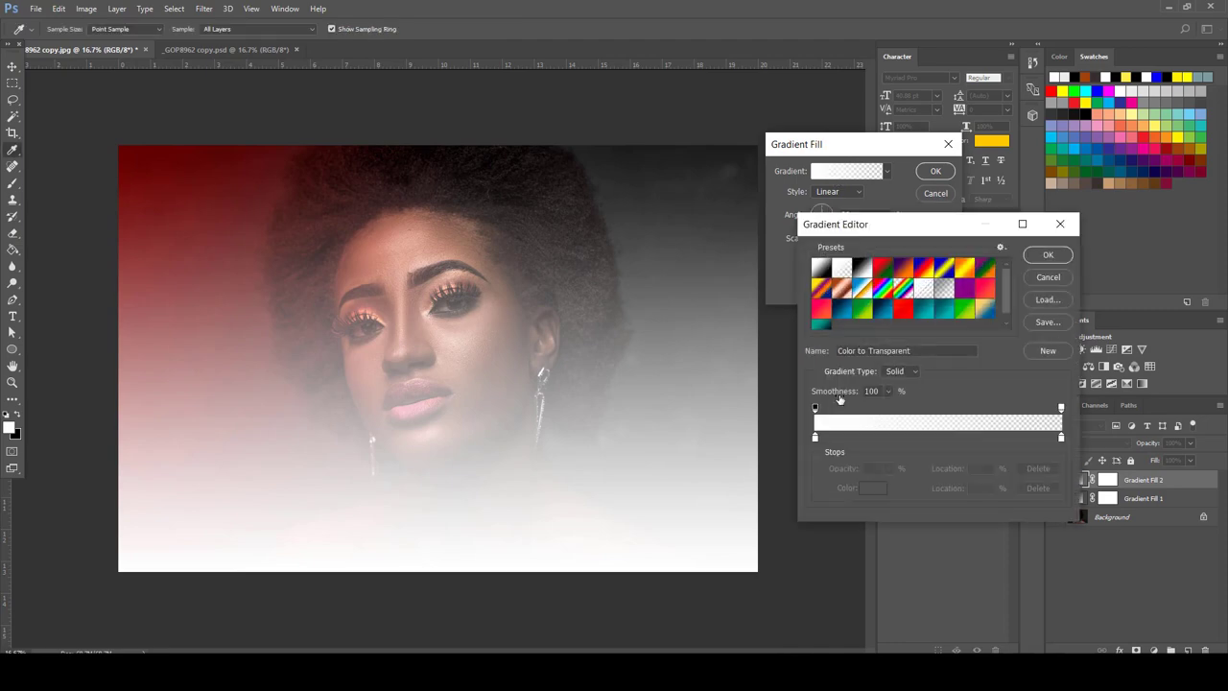
double_click(814, 437)
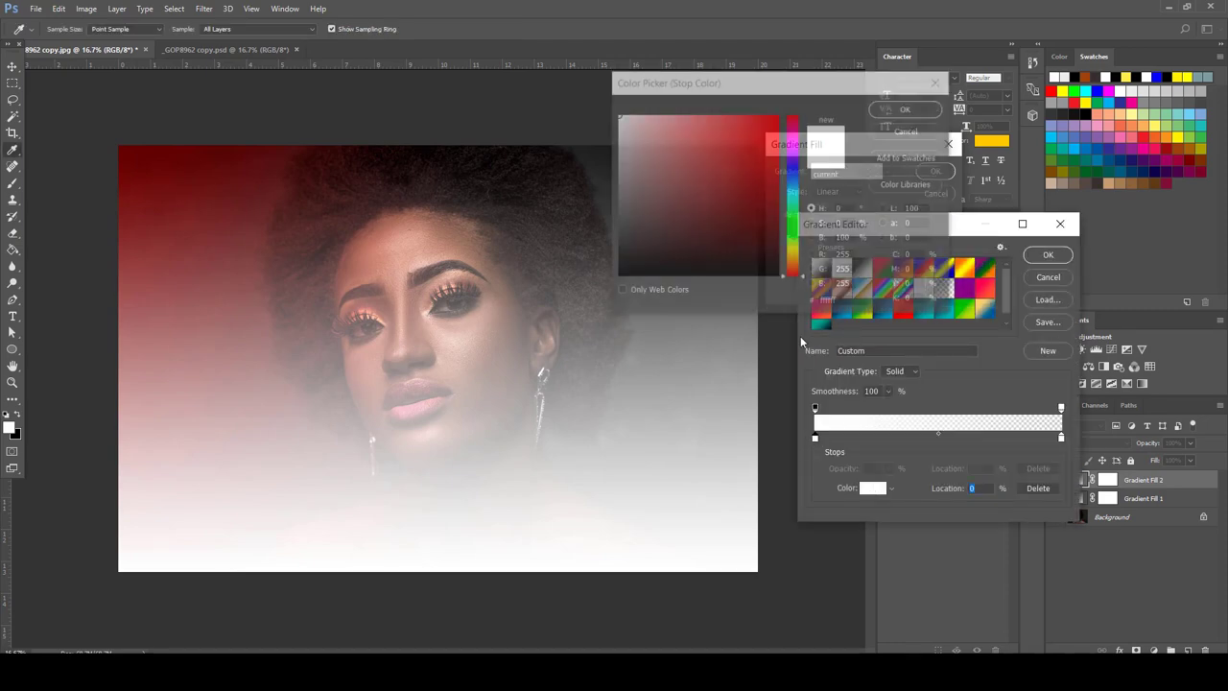
left_click(777, 115)
left_click(793, 171)
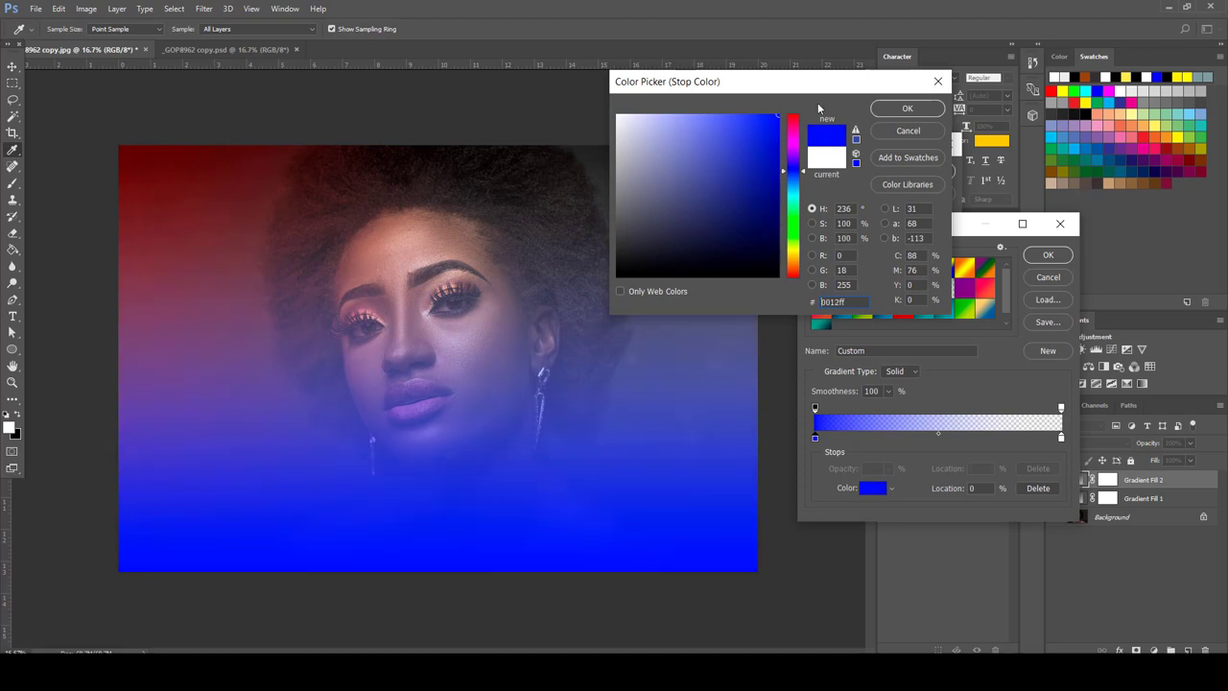
left_click(769, 148)
left_click(906, 109)
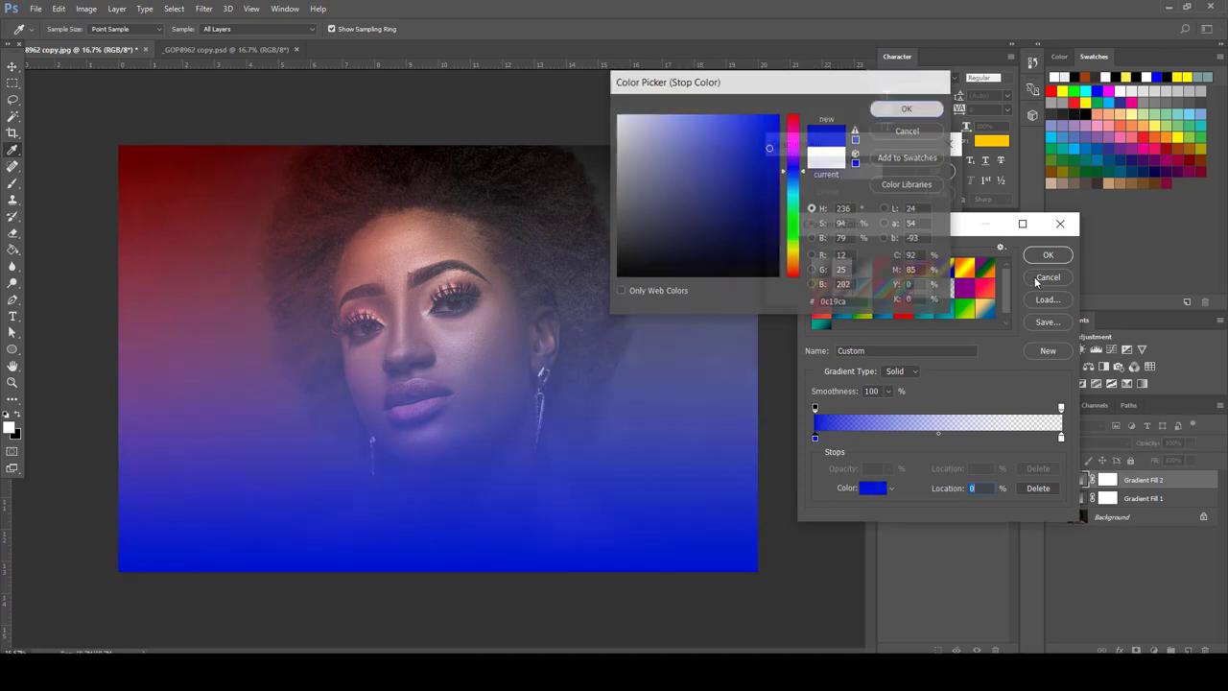
left_click(1047, 255)
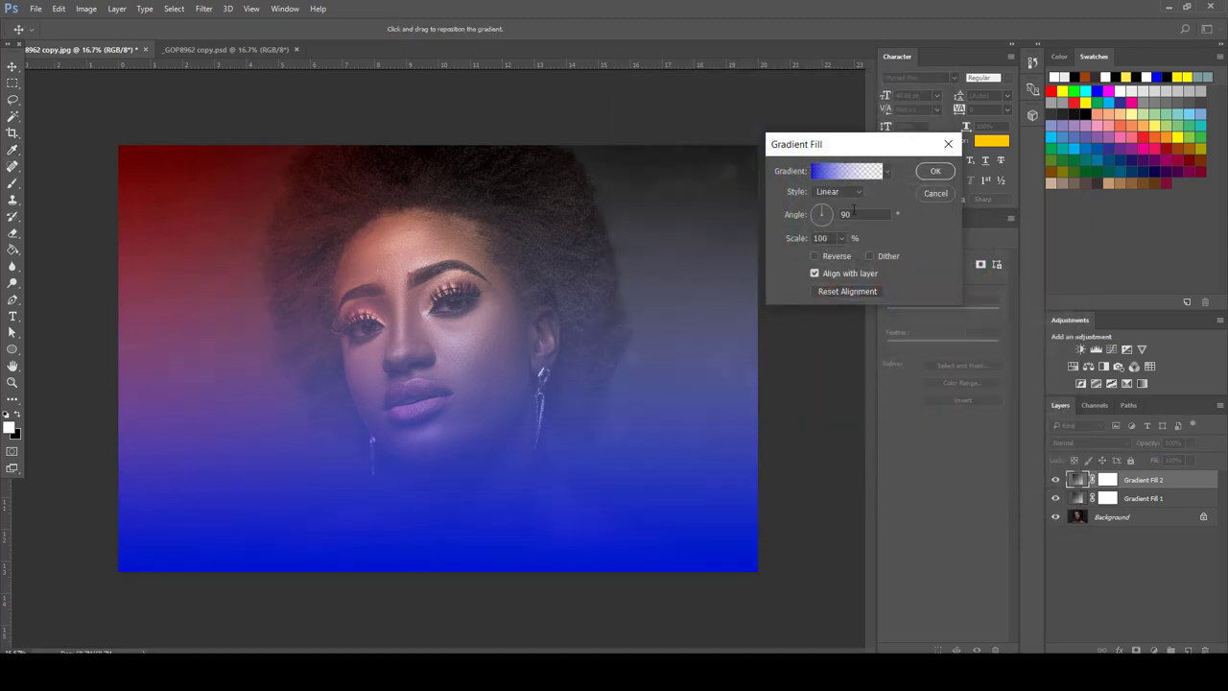
double_click(852, 213)
type("180")
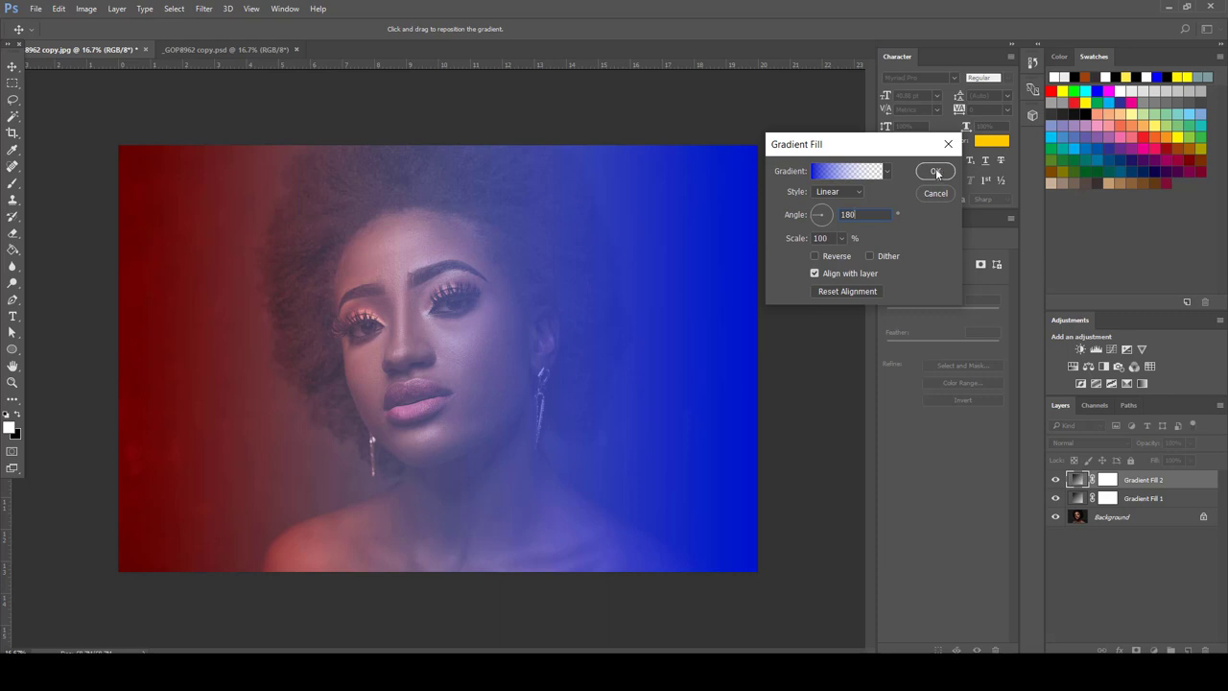
- Remove the blue gradient's white end colour stop, move its 0% opacity stop to location 70%, and apply the fill
left_click(830, 179)
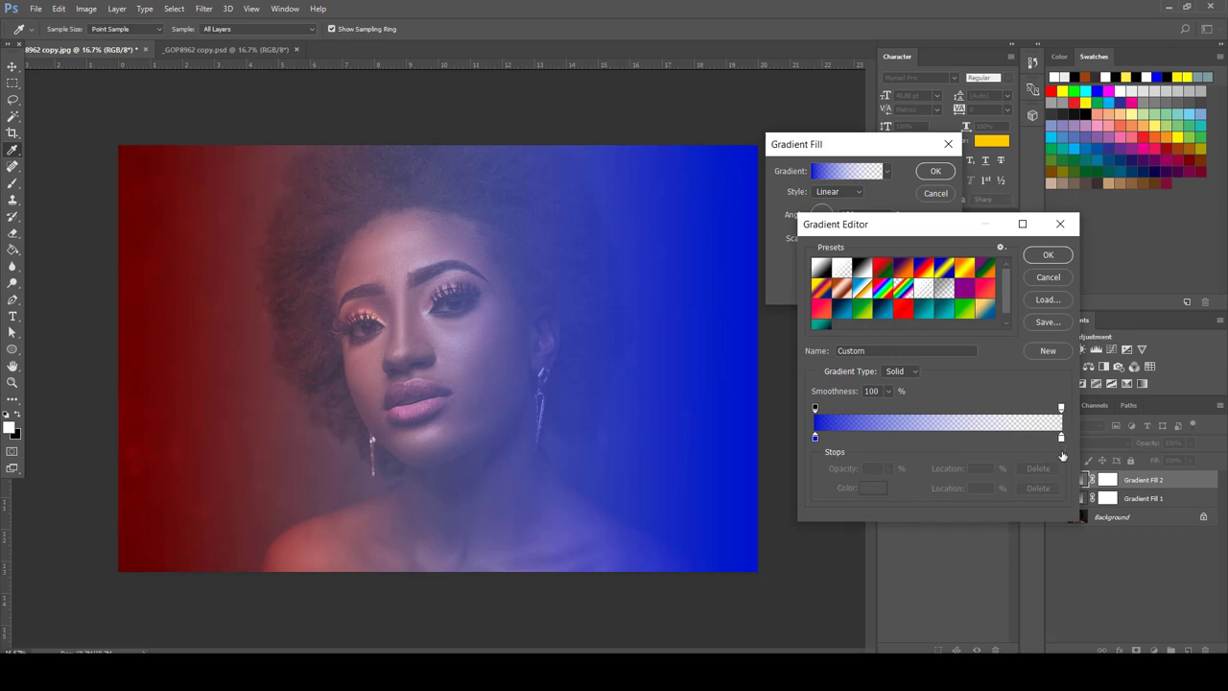
left_click_drag(1061, 436, 1063, 462)
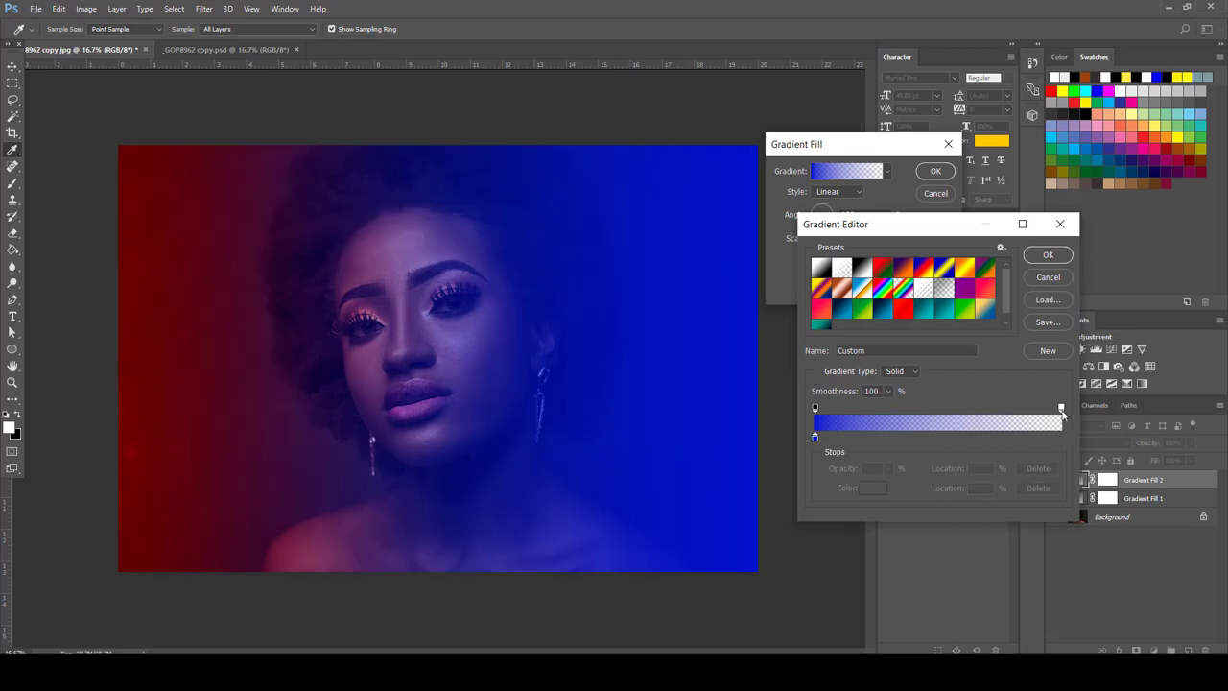
left_click_drag(1061, 410, 984, 417)
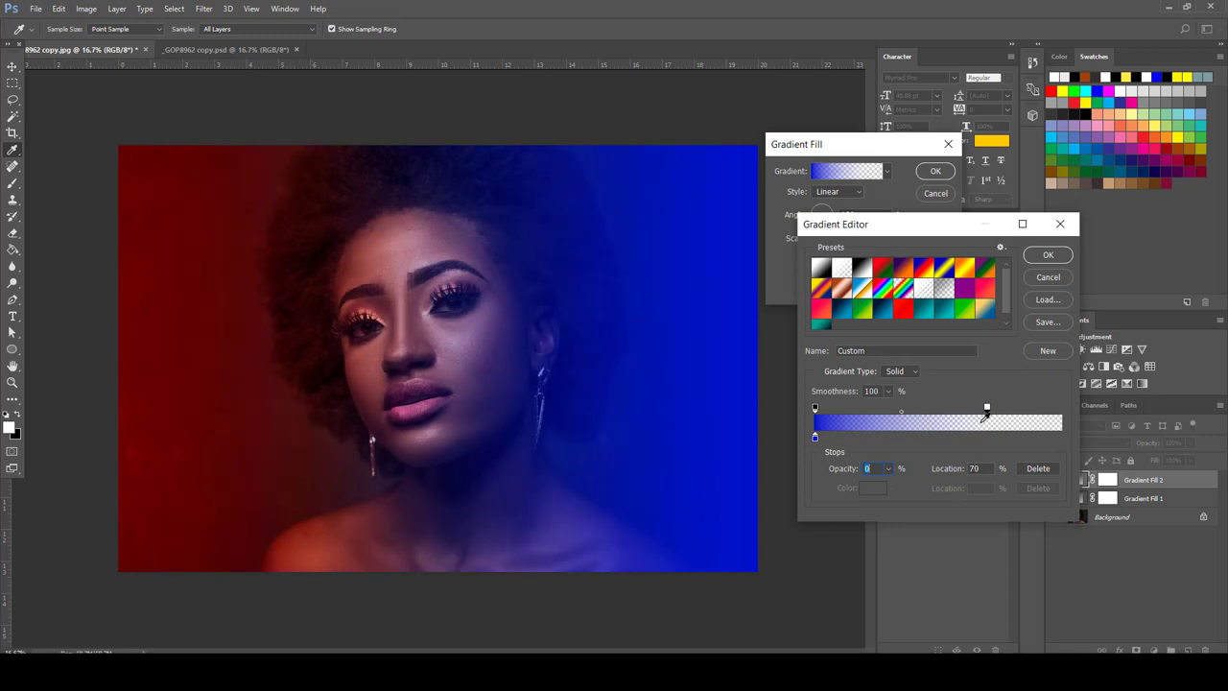
left_click(1045, 257)
left_click(935, 171)
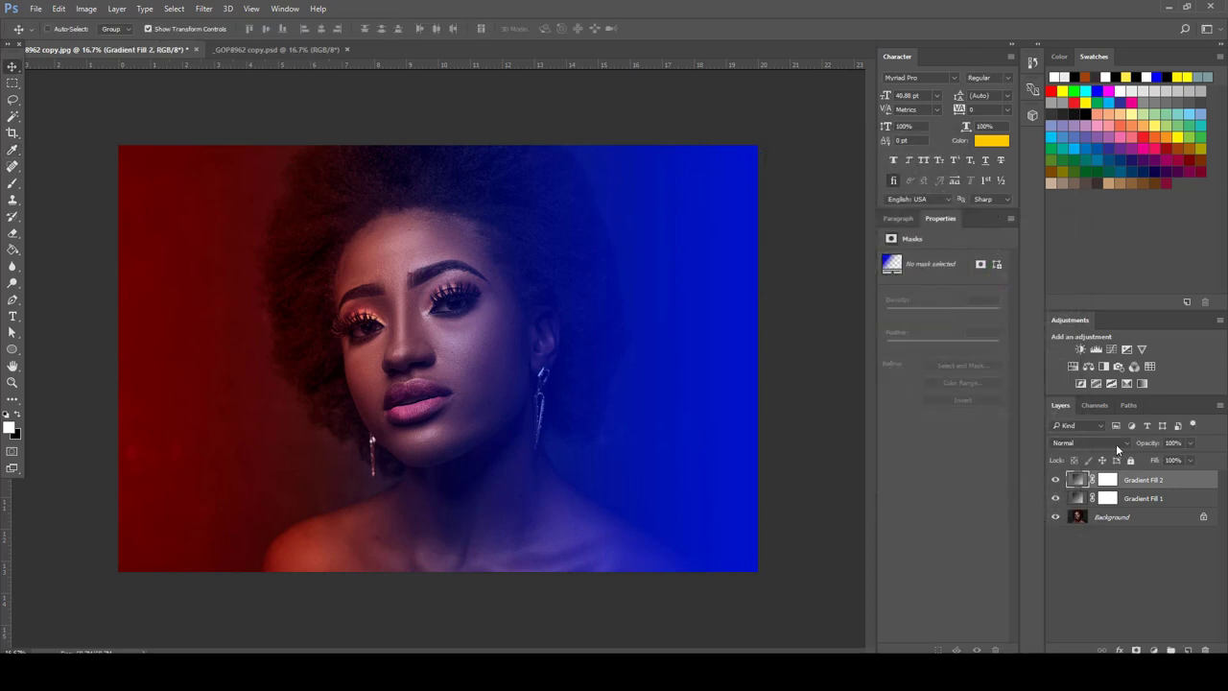
- Set the Gradient Fill 2 layer's blend mode to Soft Light and deselect the layer
left_click(1116, 443)
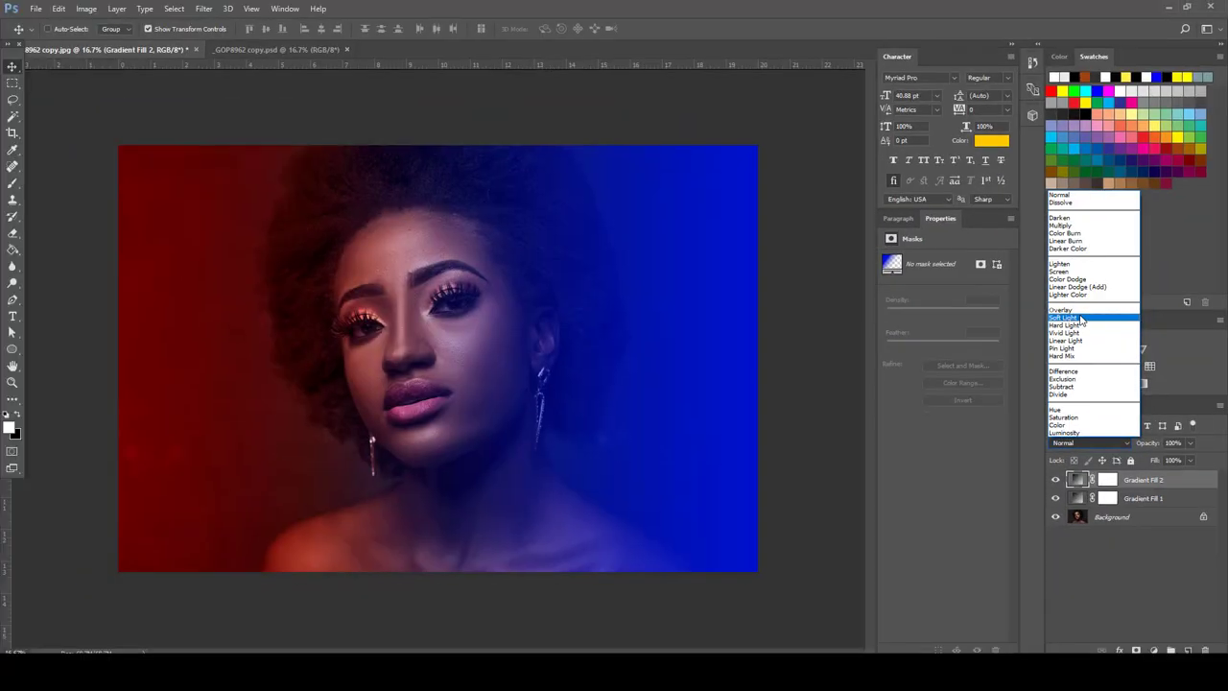
left_click(1081, 319)
left_click(1119, 559)
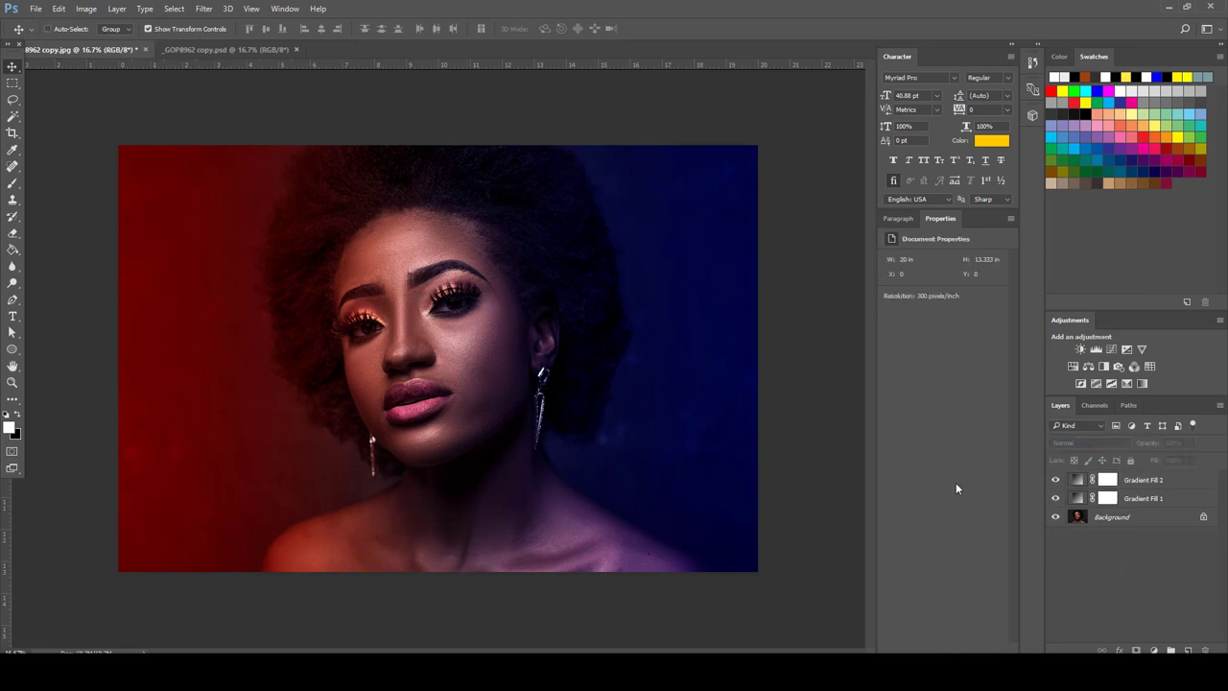
- Lower the Gradient Fill 1 layer's opacity to 80% and deselect the layer
left_click(1117, 497)
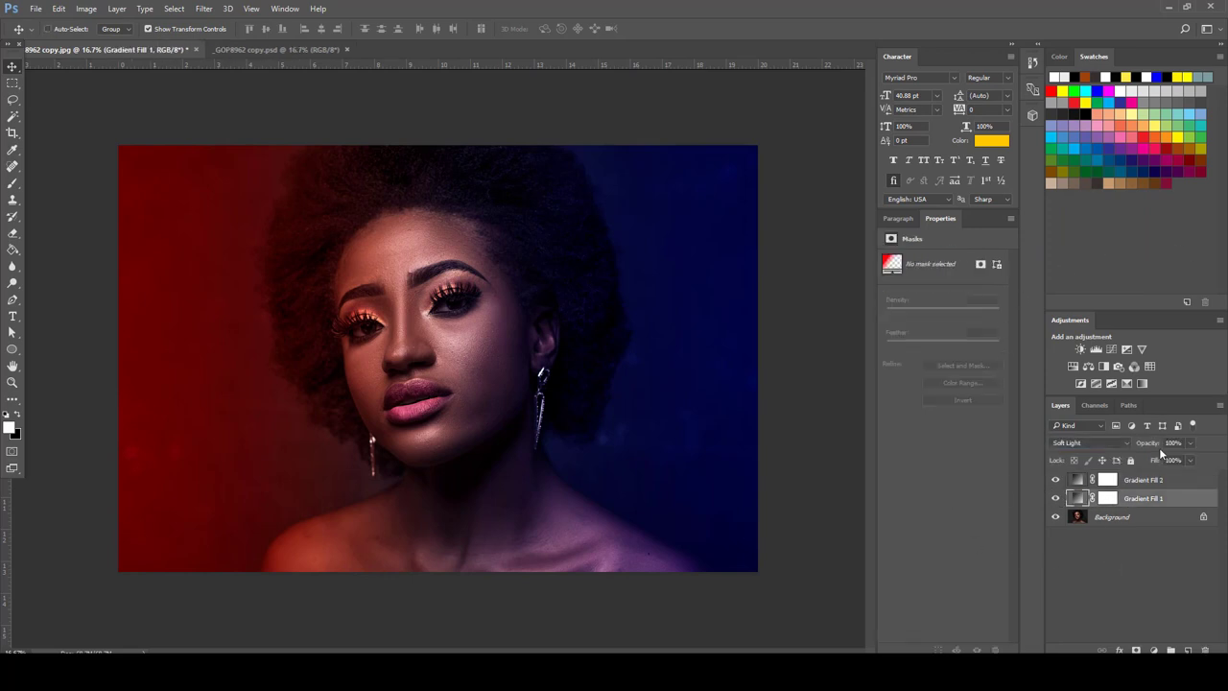
left_click(1174, 443)
left_click(1161, 576)
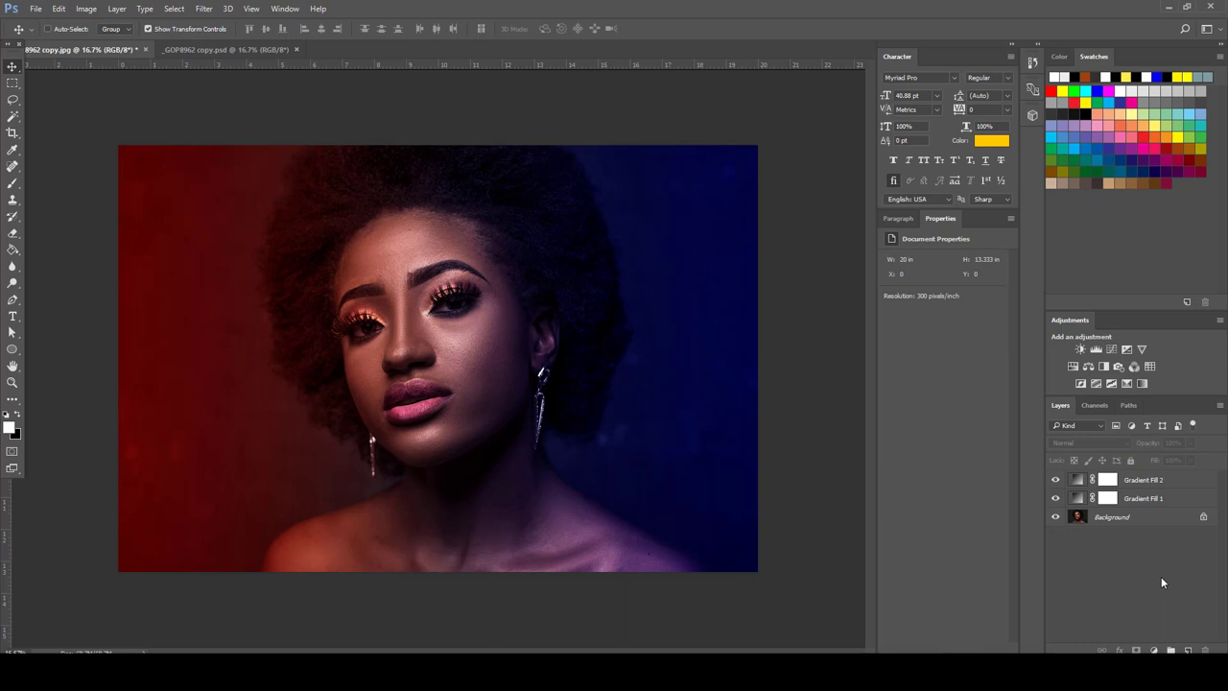
left_click(1140, 508)
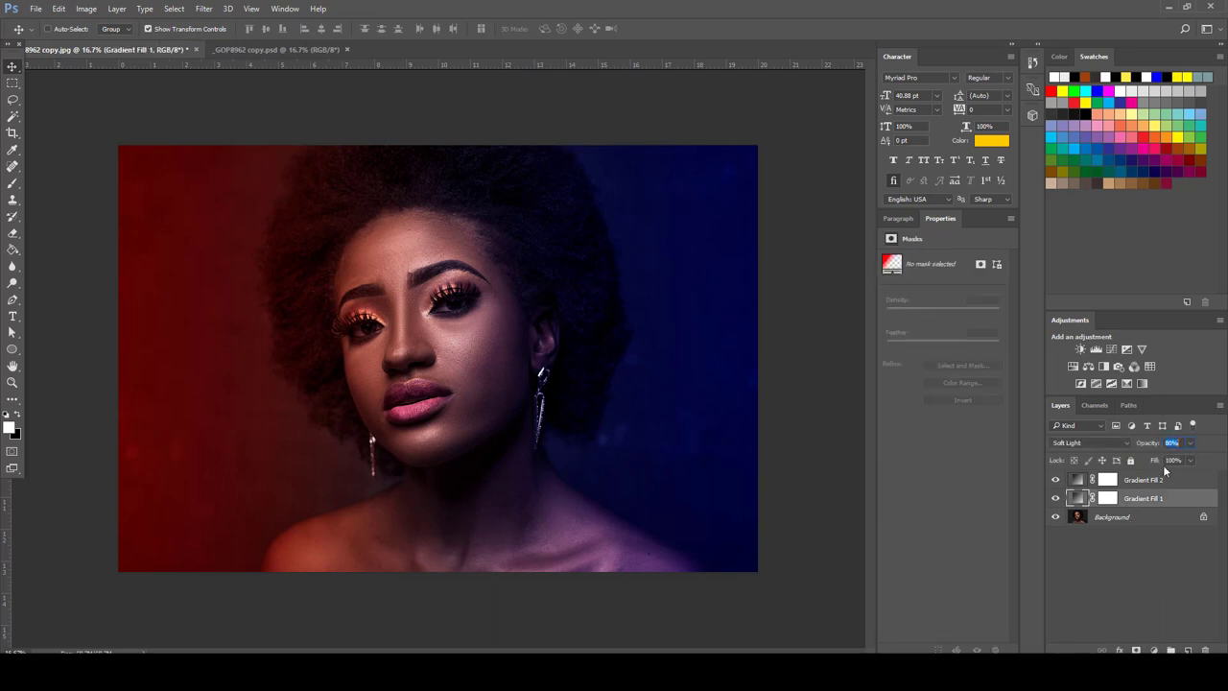
left_click(1103, 561)
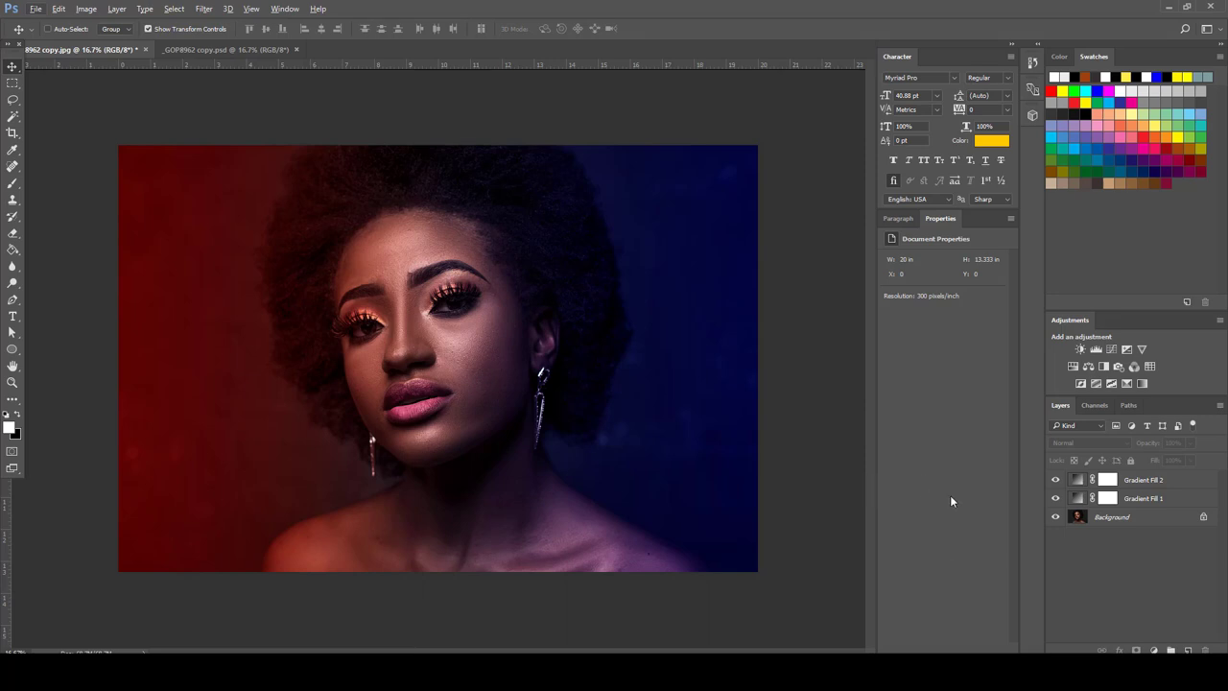
- Compare the portrait before and after by showing only the Background layer, then restoring both gradient layers' visibility
left_click(1057, 519, "alt")
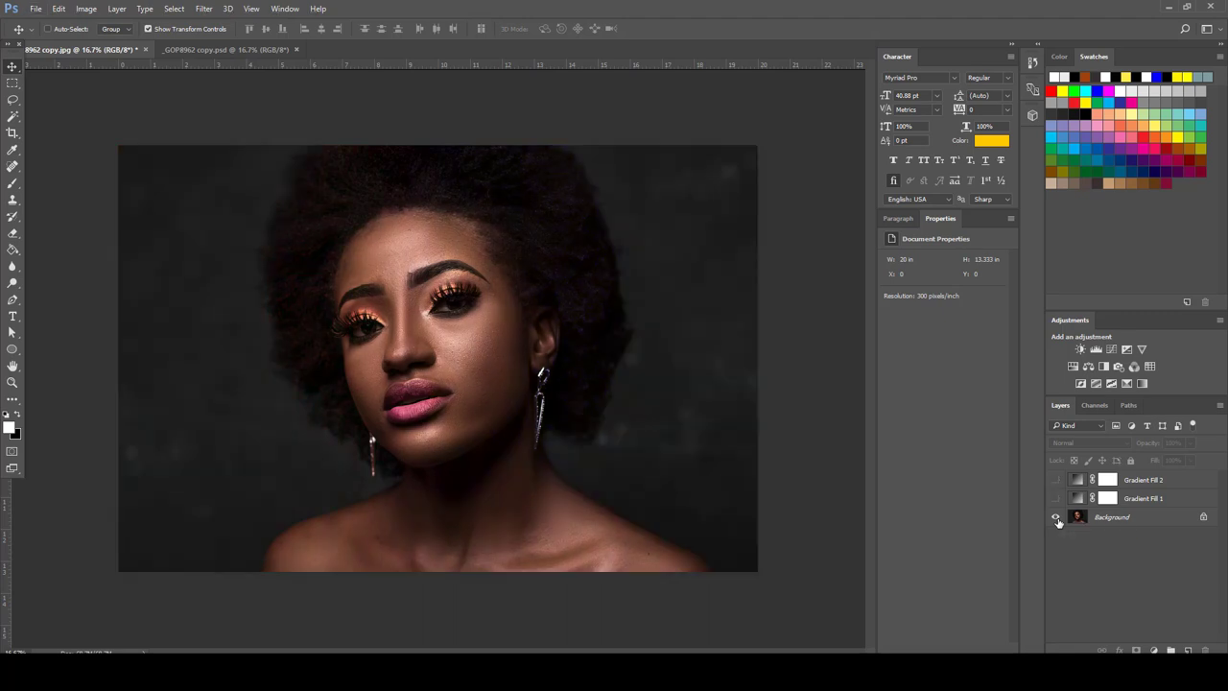
left_click(1056, 519, "alt")
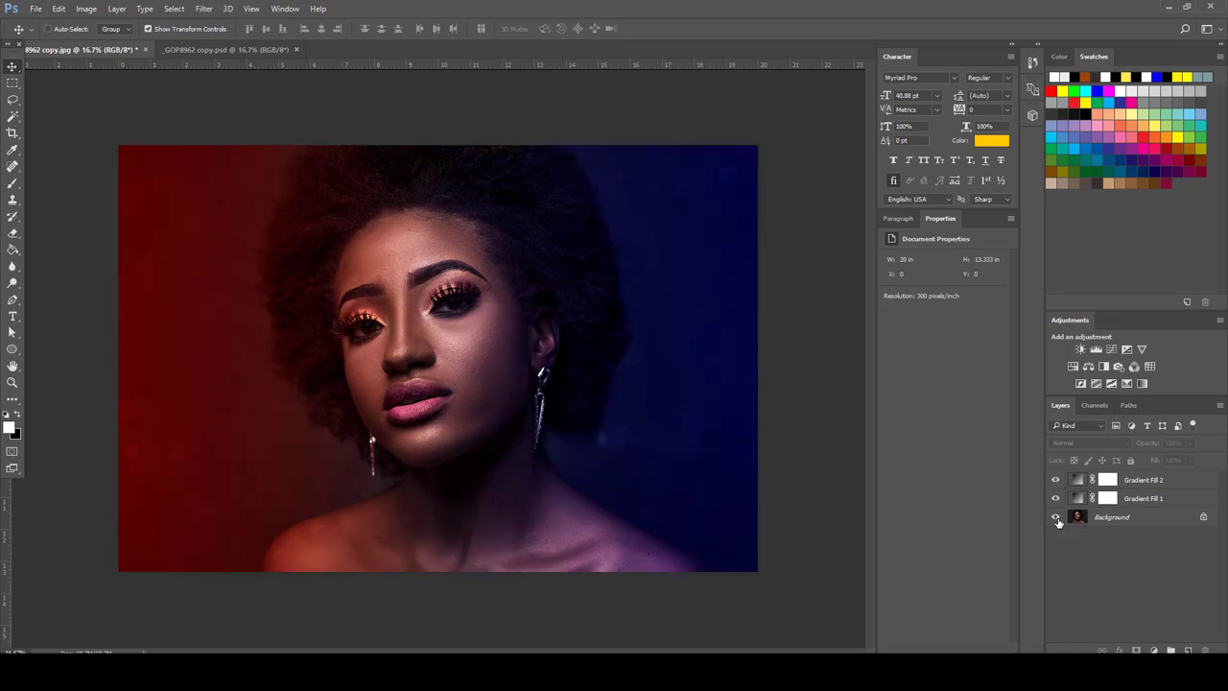